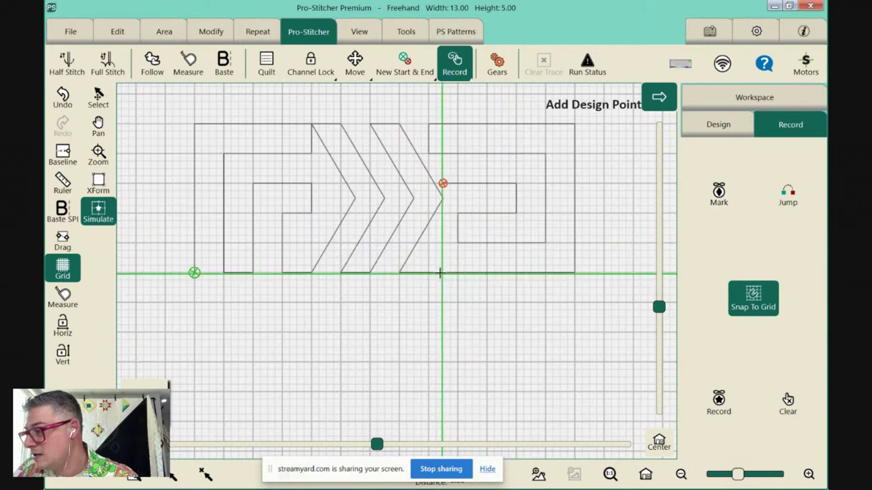
Mark two more design points on the bottom line, below the current end and at 14.00 total width, and hide the grid.
left_click(718, 194)
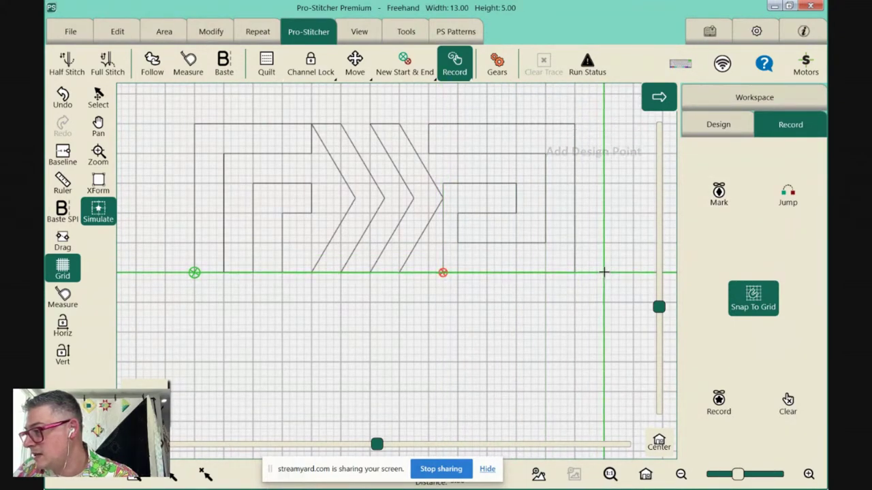
left_click(719, 194)
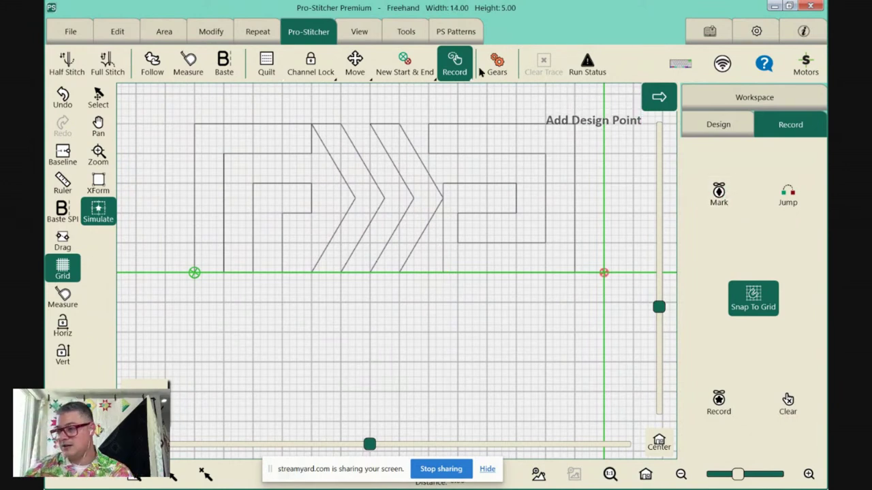
left_click(58, 273)
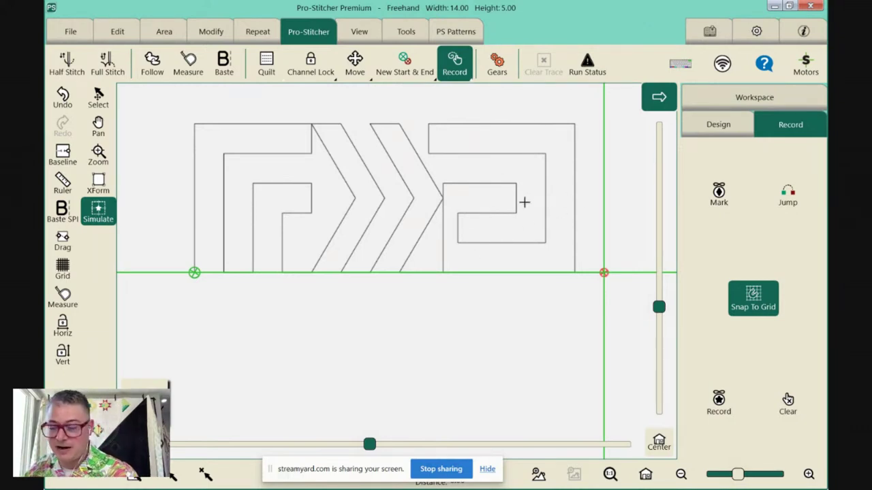
Baseline the recorded freehand design and save it as HQV in the personal folder listed after 3-Workspaces under C:\Designs.
left_click(59, 154)
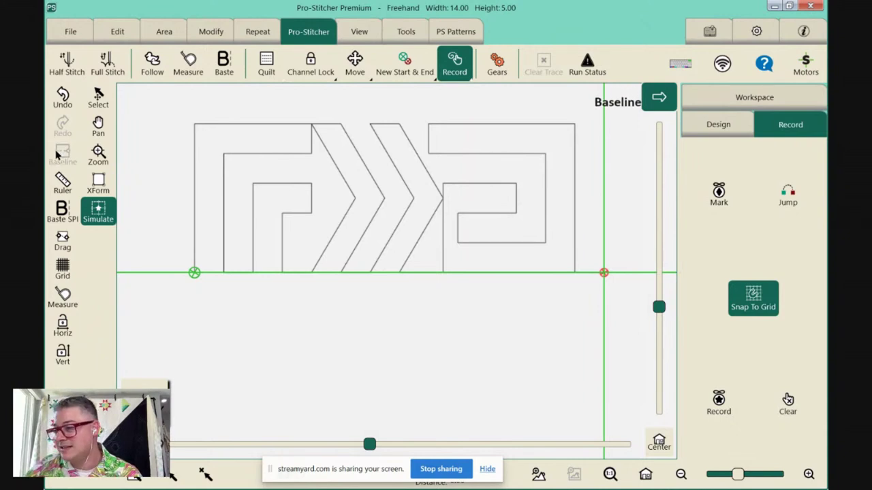
left_click(62, 29)
left_click(170, 61)
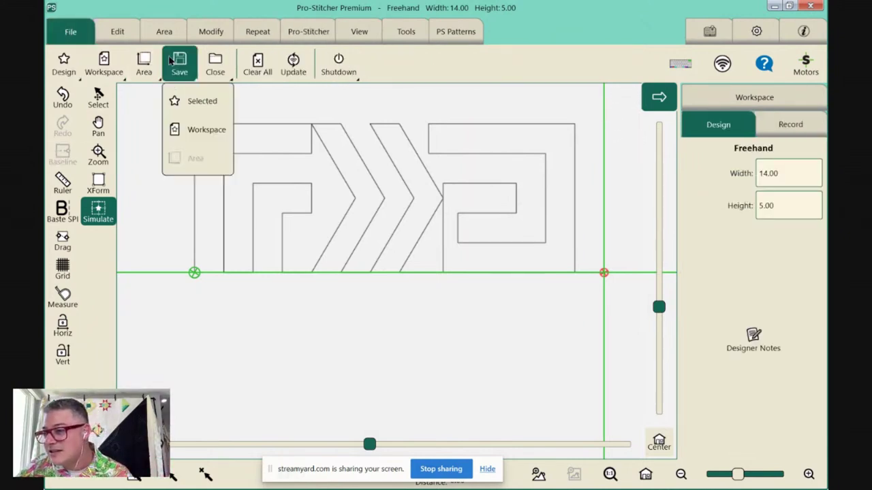
left_click(772, 107)
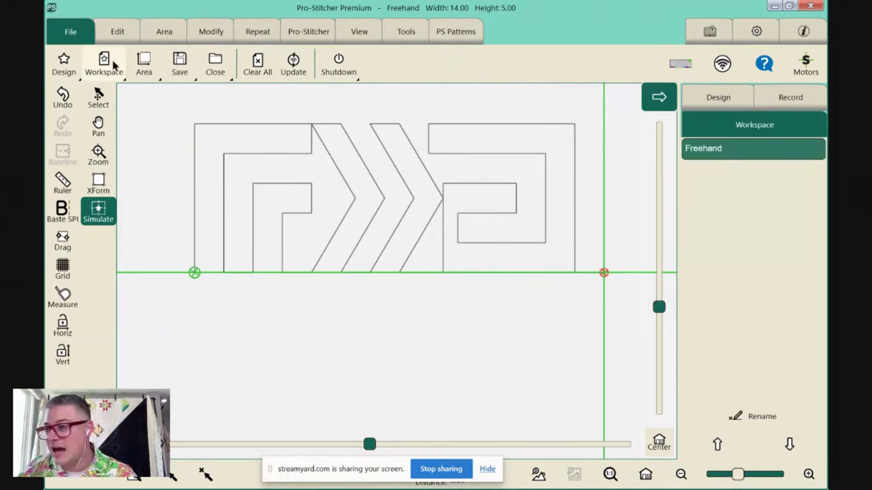
left_click(181, 62)
left_click(213, 102)
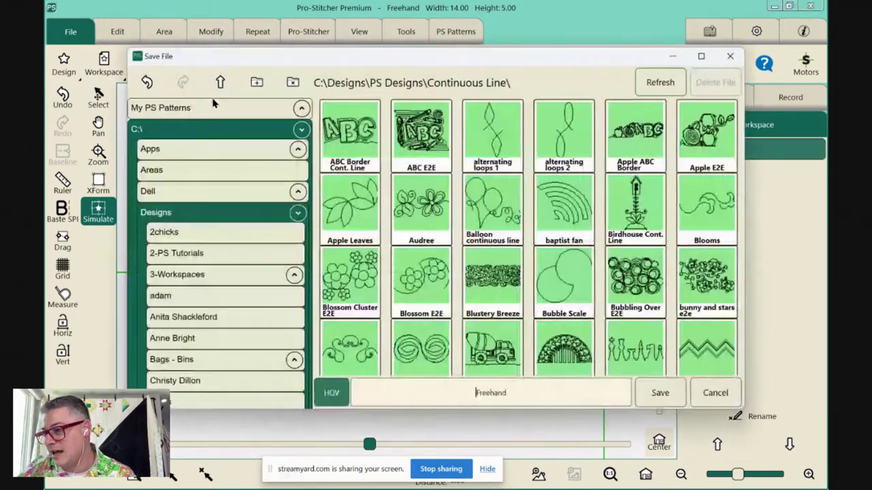
left_click(189, 295)
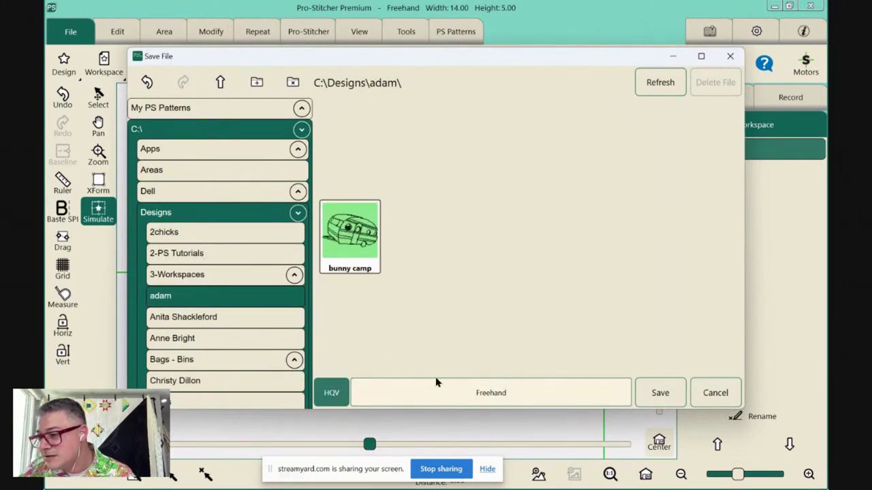
left_click(436, 384)
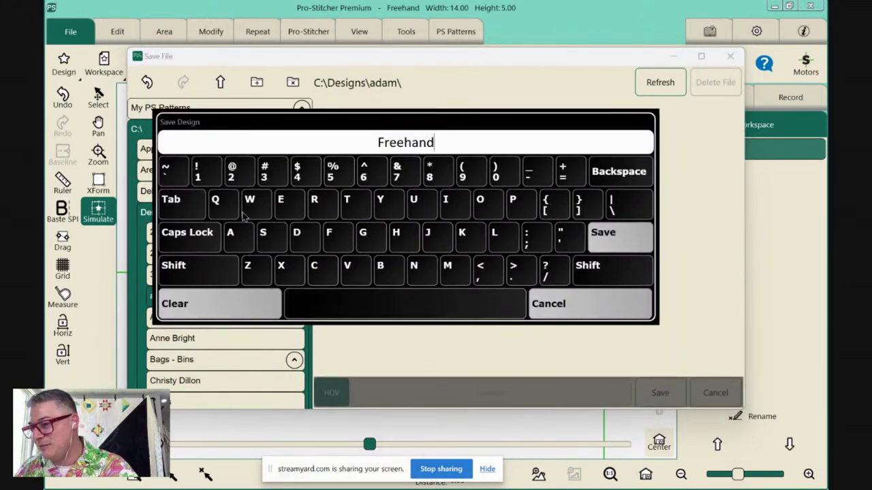
left_click(198, 172)
left_click(603, 232)
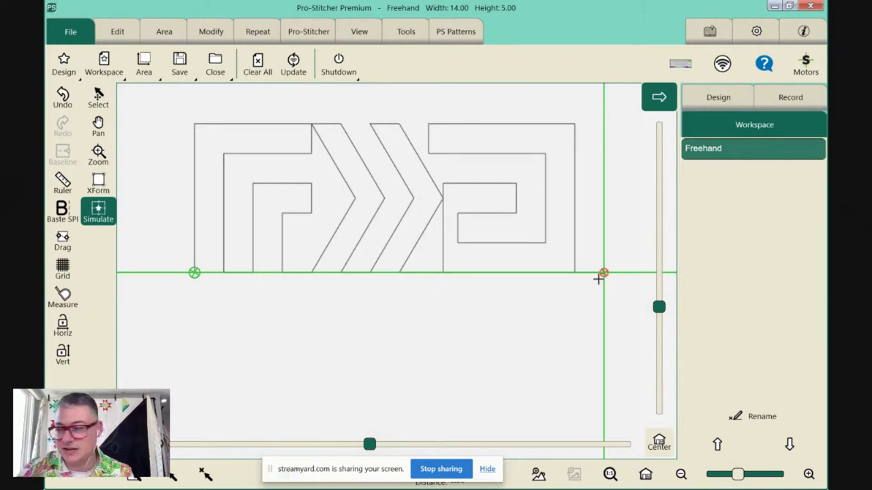
Repeat the freehand design horizontally 6 times with a basic repeat.
left_click(287, 34)
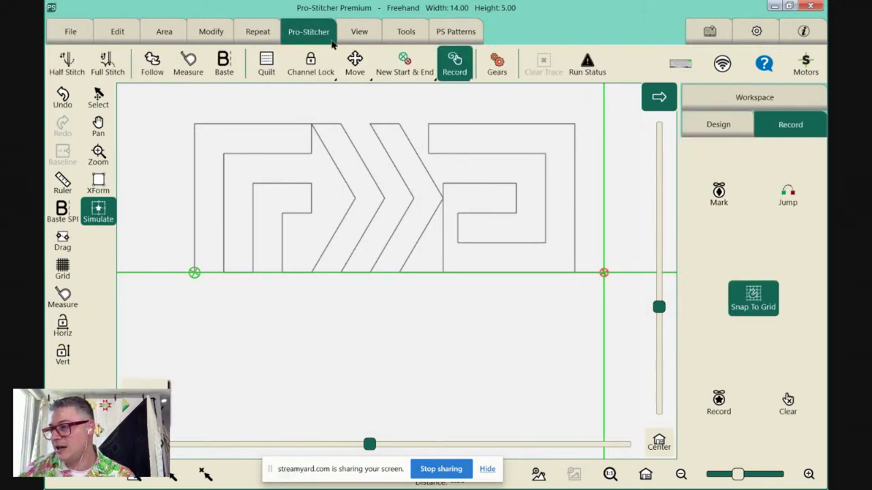
left_click(247, 24)
left_click(804, 254)
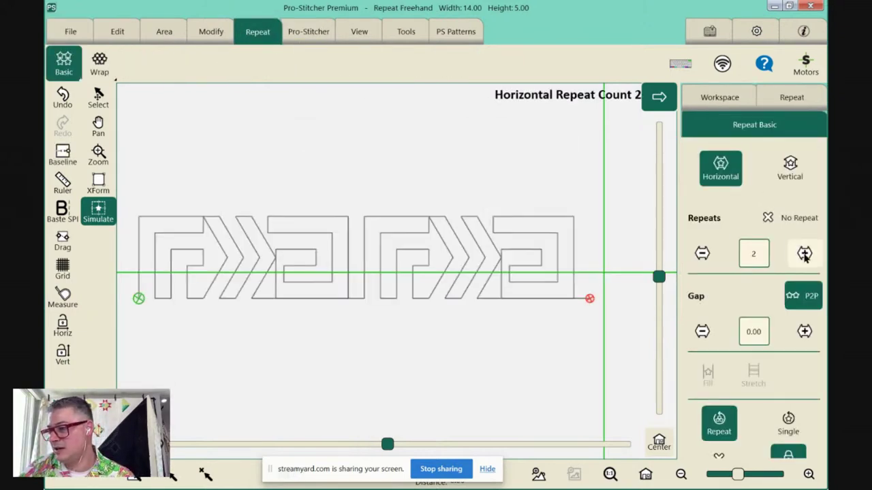
left_click(804, 254)
left_click(804, 254)
left_click(804, 254)
left_click(805, 254)
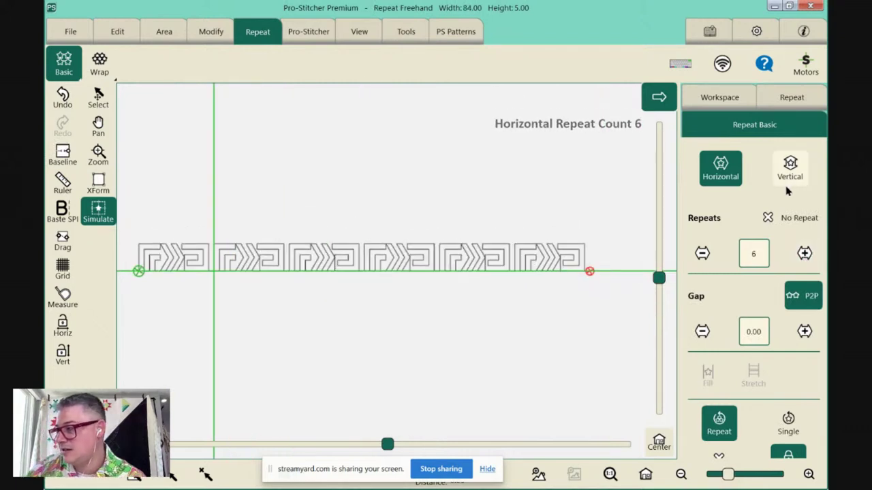
Set the vertical repeat count to 8 rows.
left_click(789, 174)
left_click(804, 254)
left_click(805, 254)
left_click(804, 255)
left_click(805, 254)
left_click(804, 254)
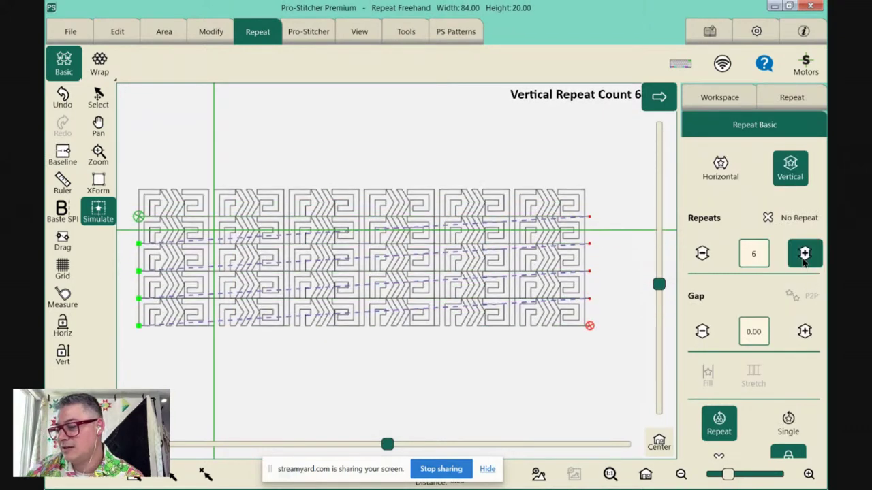
left_click(804, 257)
left_click(805, 256)
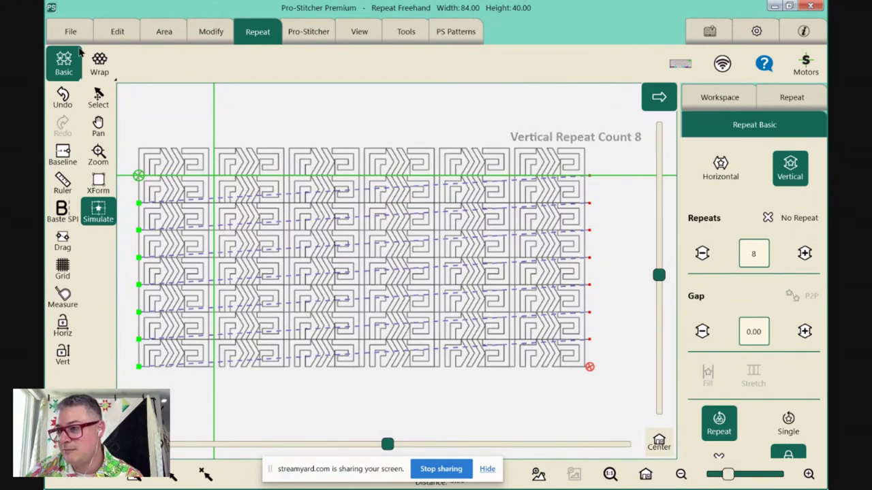
Offset alternate rows horizontally by half a pattern, 7.00, using the row wrap.
left_click(100, 63)
left_click(721, 171)
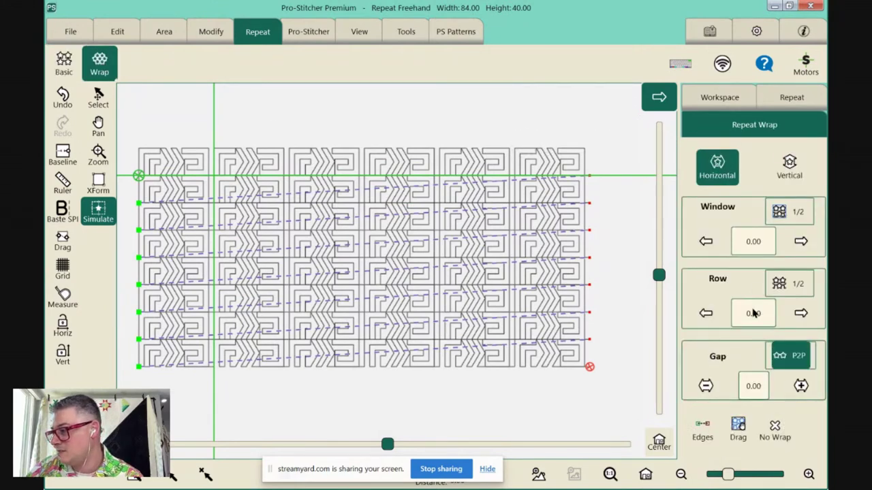
left_click(782, 290)
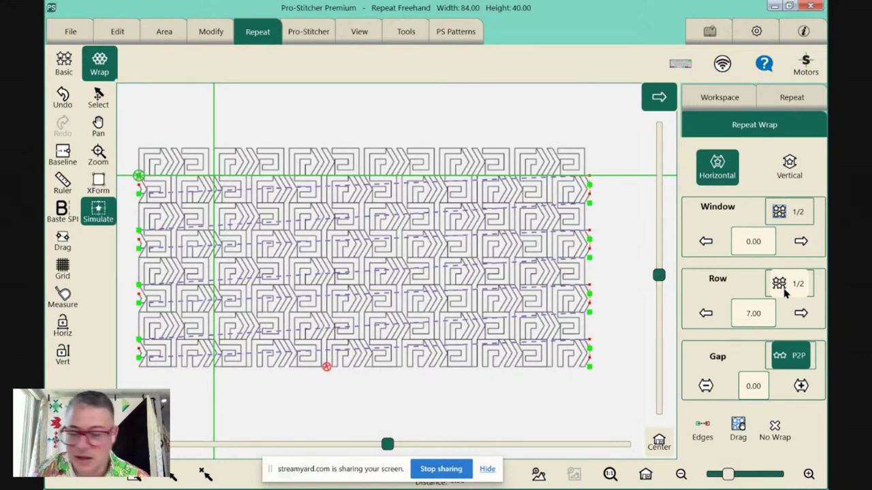
Widen the vertical gap between the repeated rows to 0.34.
left_click(789, 167)
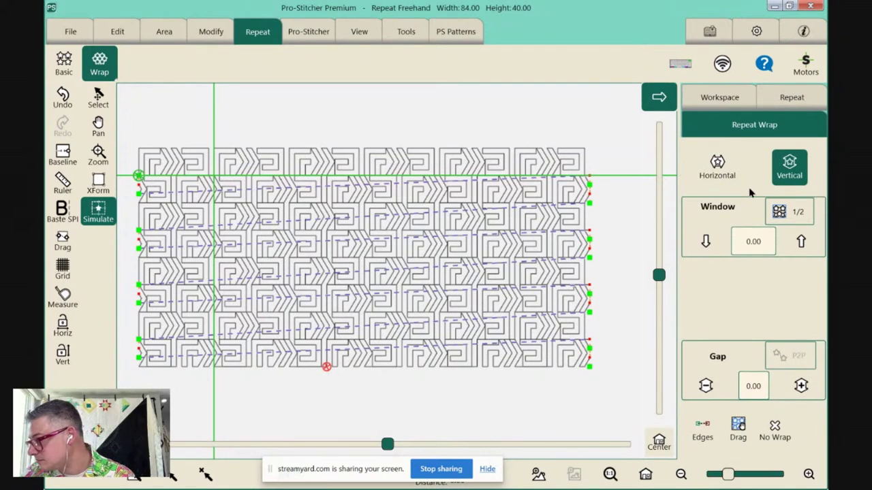
left_click(800, 385)
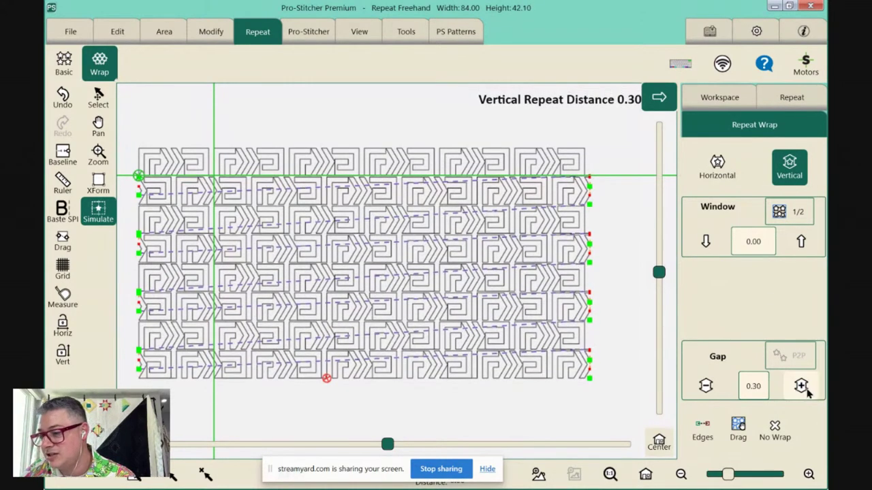
left_click(801, 385)
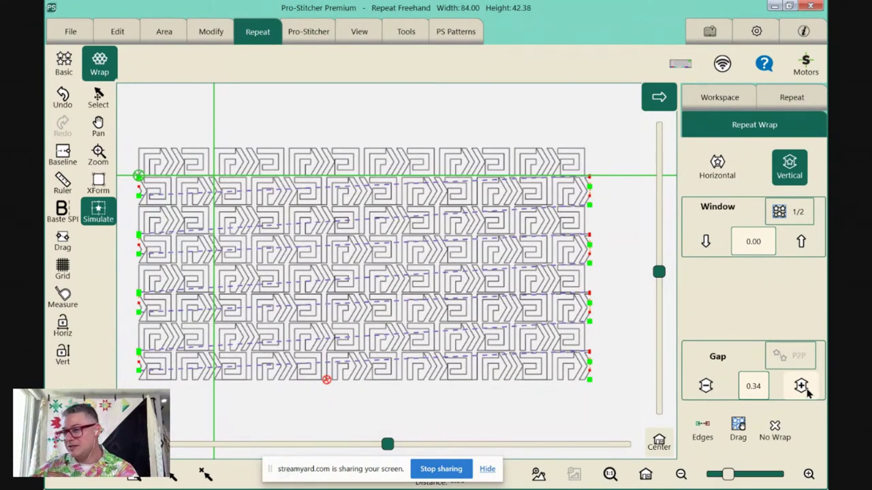
Hide the jump lines and the start and end markers, and move the crosshair outside the pattern's upper-left corner.
left_click(359, 32)
left_click(406, 31)
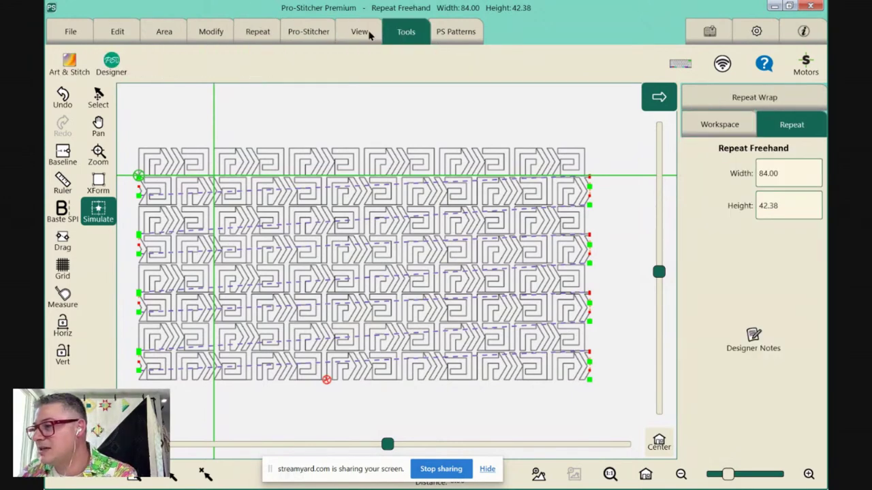
left_click(368, 34)
left_click(385, 65)
left_click(414, 66)
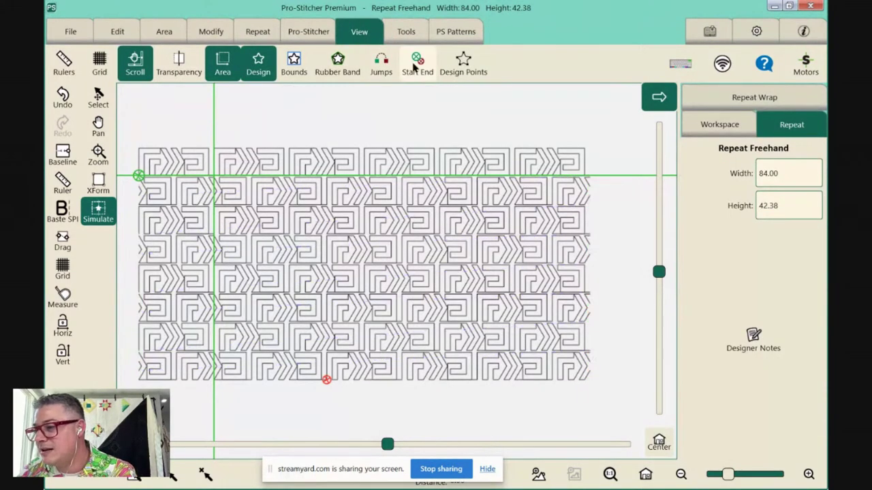
left_click(131, 126)
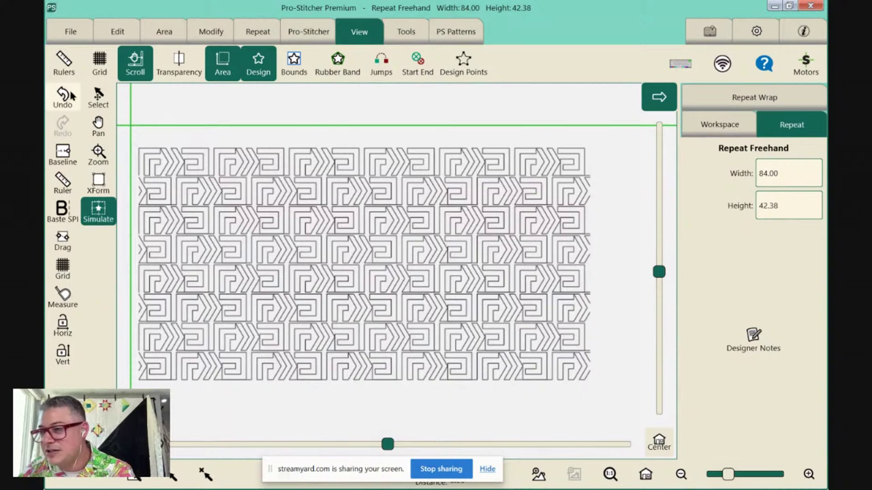
Baseline the repeated pattern and open it in Pro-Stitcher Designer.
left_click(63, 154)
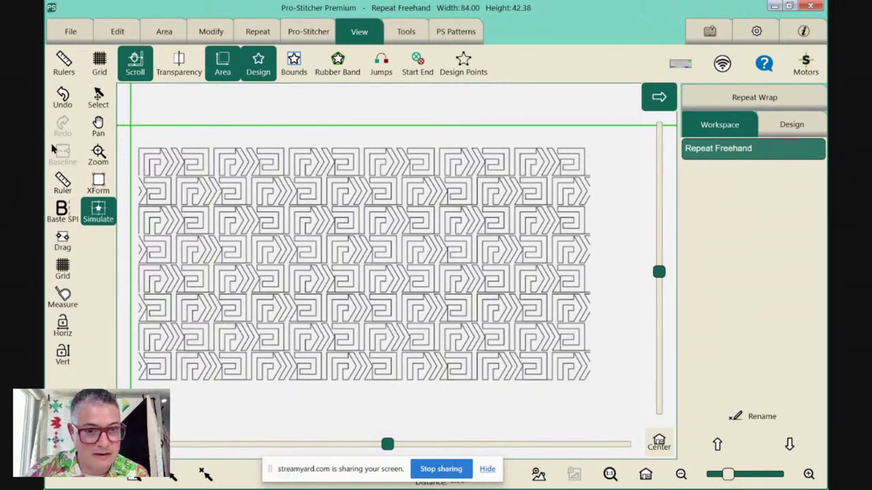
left_click(409, 32)
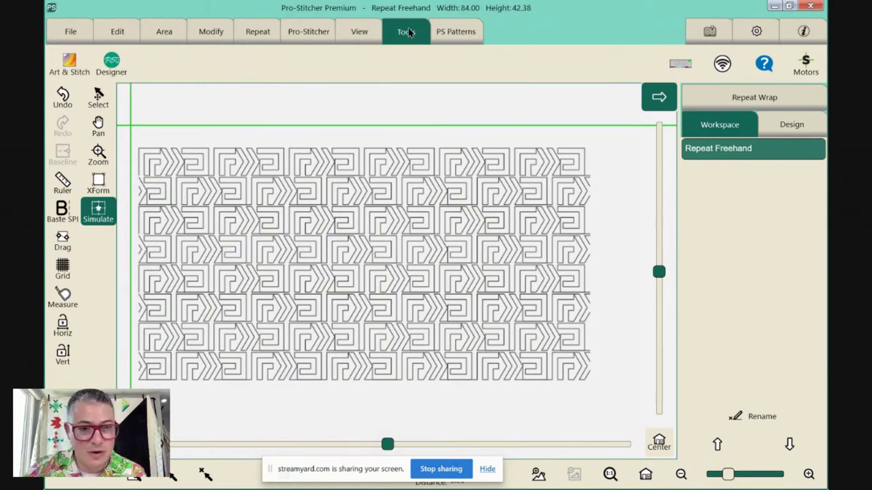
left_click(109, 64)
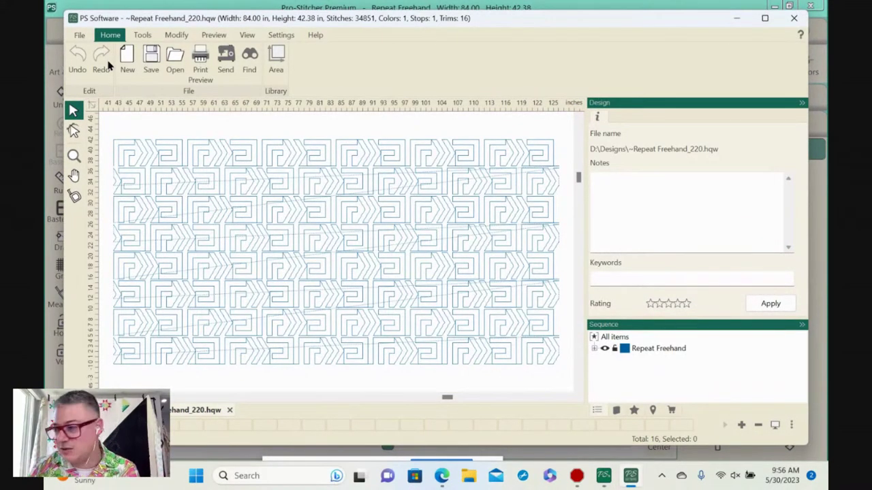
Select the entire repeated pattern and convert it to outlines.
left_click_drag(106, 128, 315, 286)
right_click(481, 304)
mouse_move(523, 223)
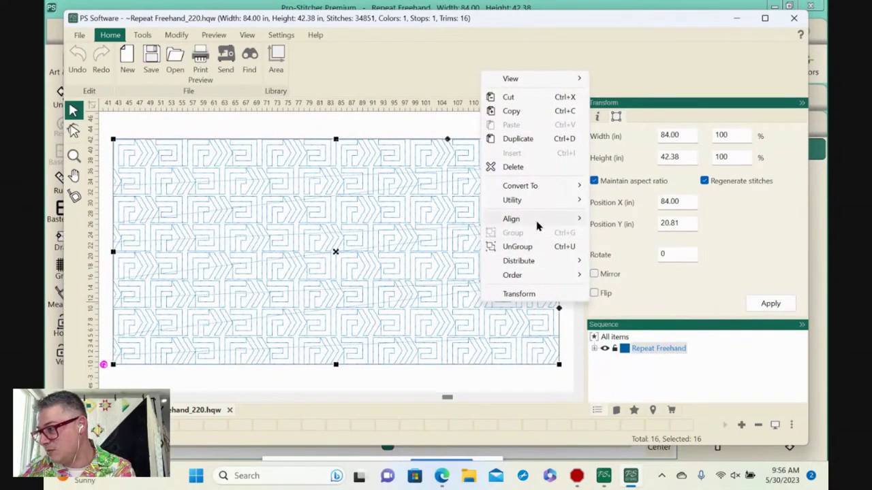
mouse_move(548, 186)
left_click(606, 188)
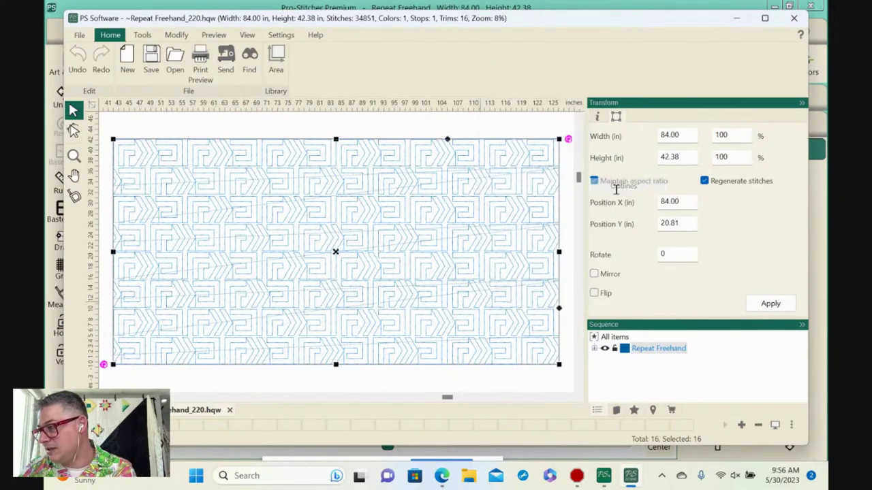
Try to select the nodes of the whole pattern at once by boxing it with the node editing tool.
left_click(72, 131)
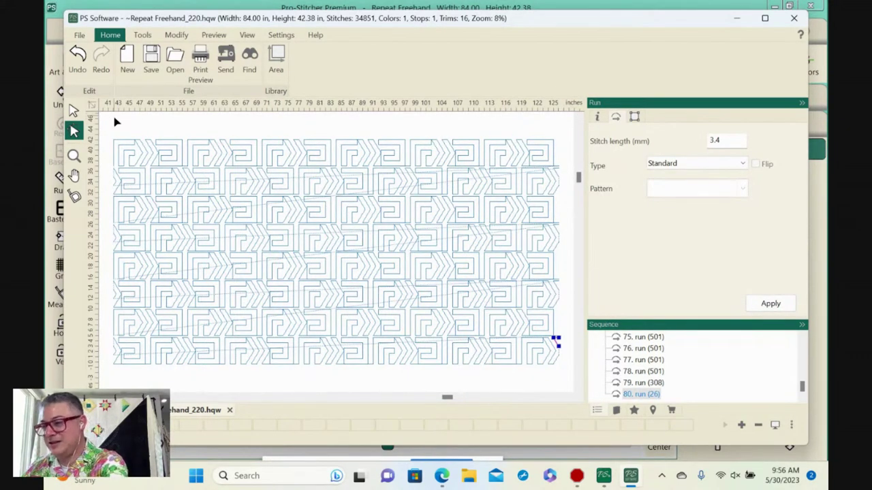
left_click_drag(113, 134, 569, 382)
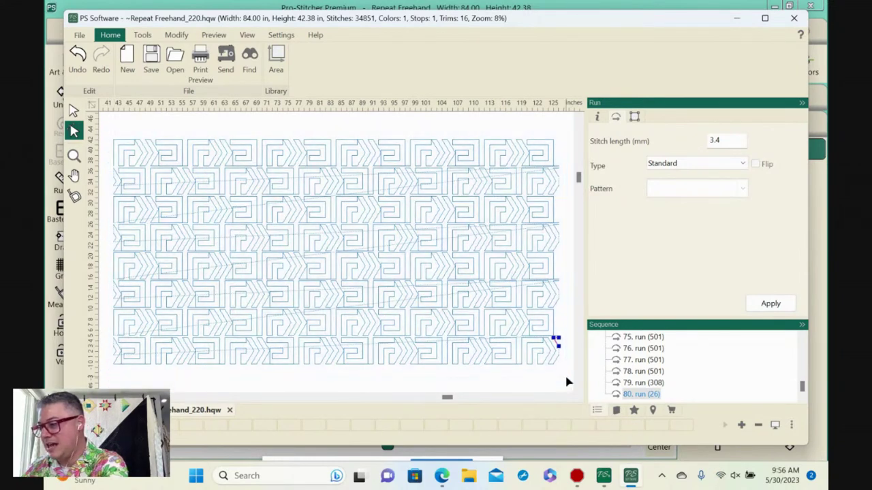
left_click(118, 135)
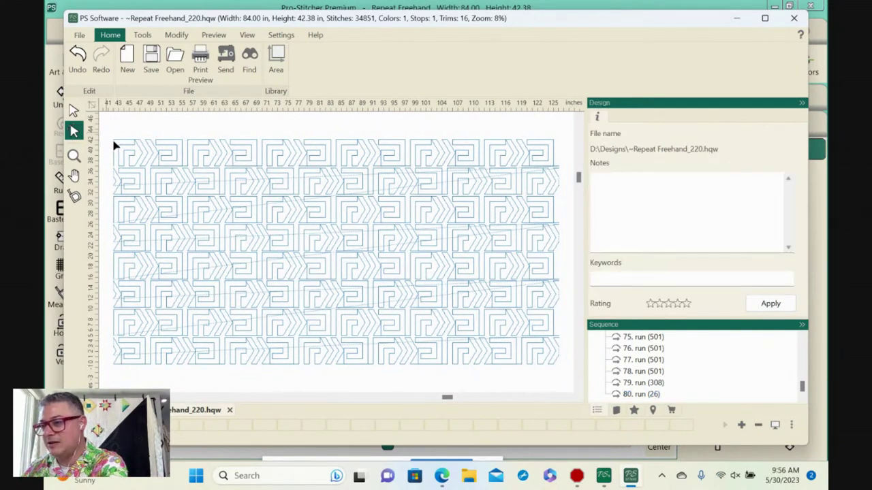
Try to edit the nodes of all runs together by selecting the whole 33015 Glide color group in the sequence.
scroll(685, 385, "up", 2)
left_click_drag(802, 386, 810, 331)
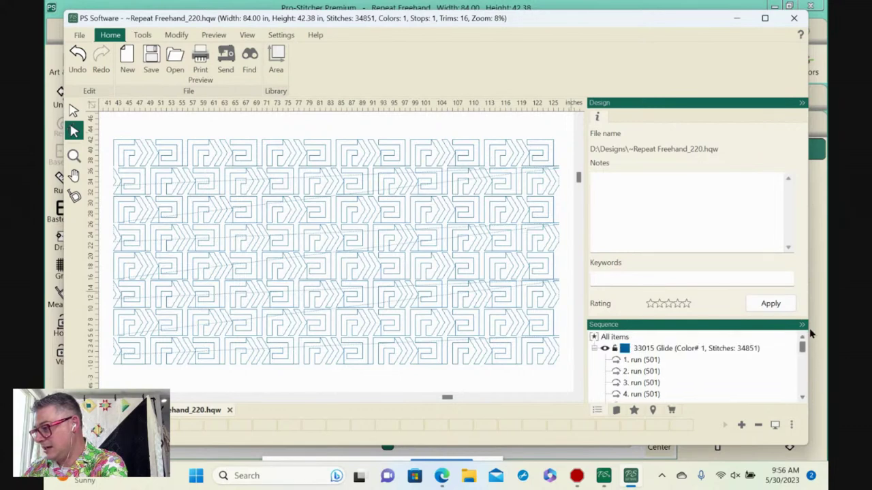
left_click(634, 348)
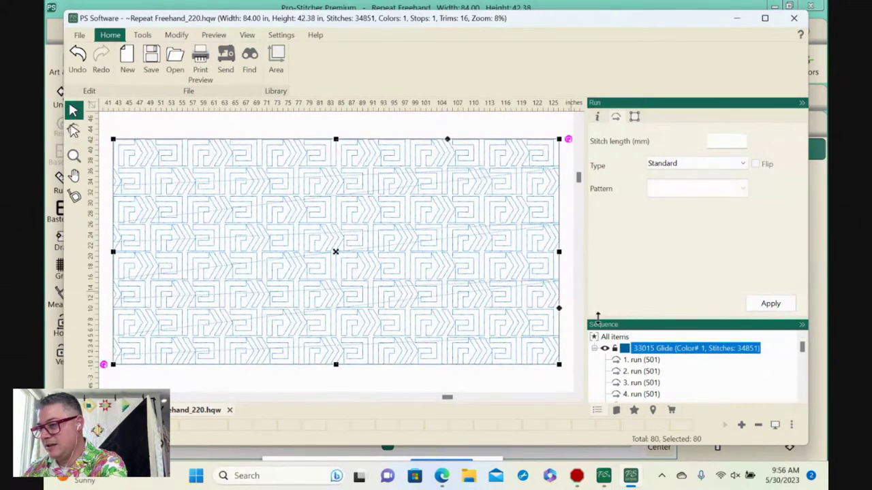
left_click(73, 132)
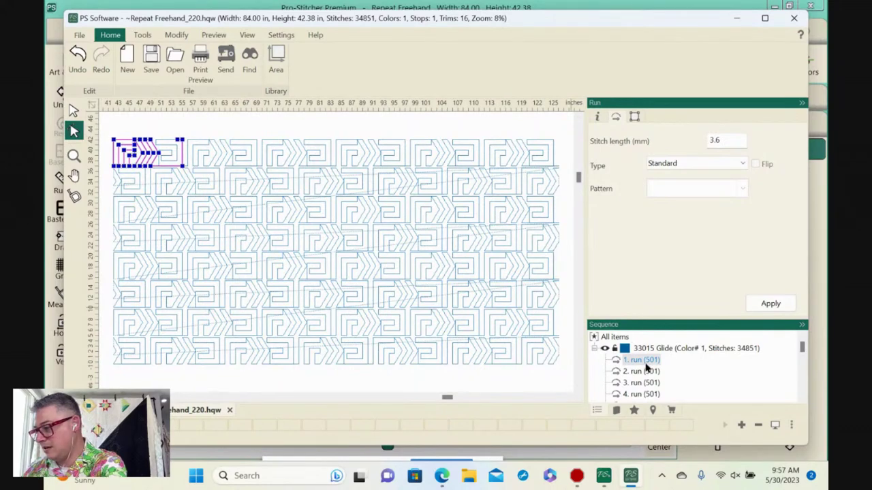
Try to edit all nodes by selecting runs 1 through 80 in the sequence, and minimize the Designer window.
scroll(649, 371, "down", 20)
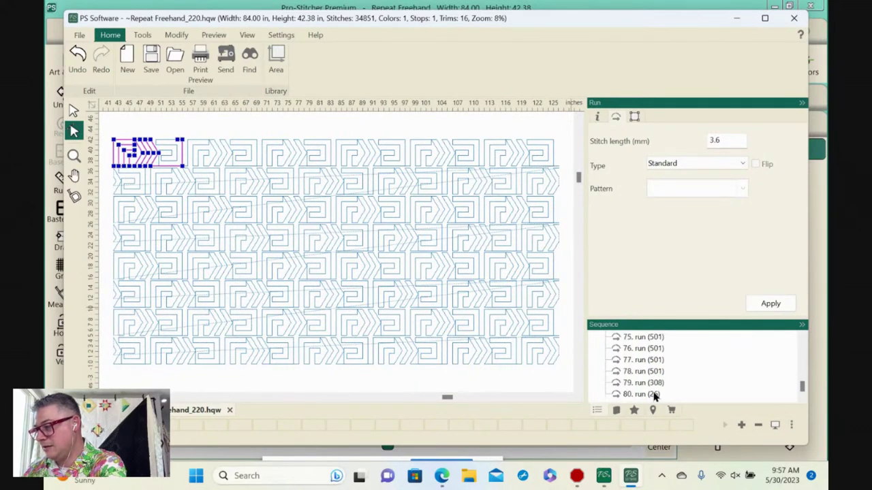
left_click(653, 395, "shift")
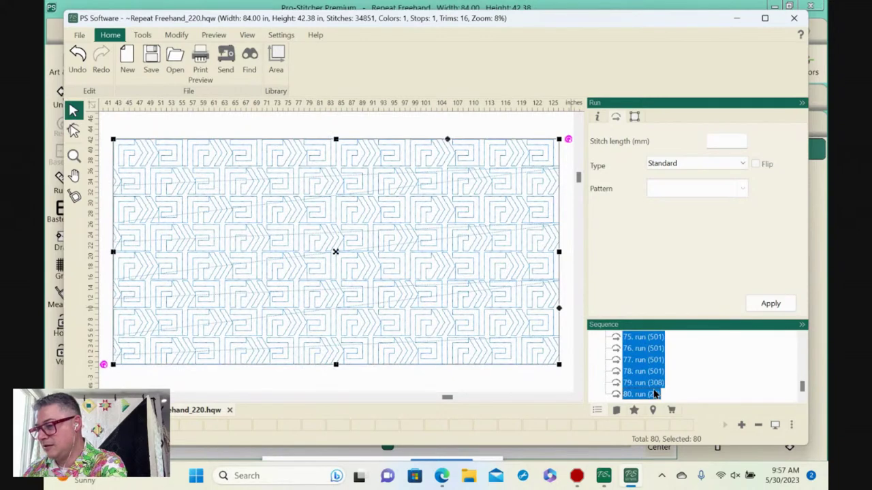
left_click(74, 130)
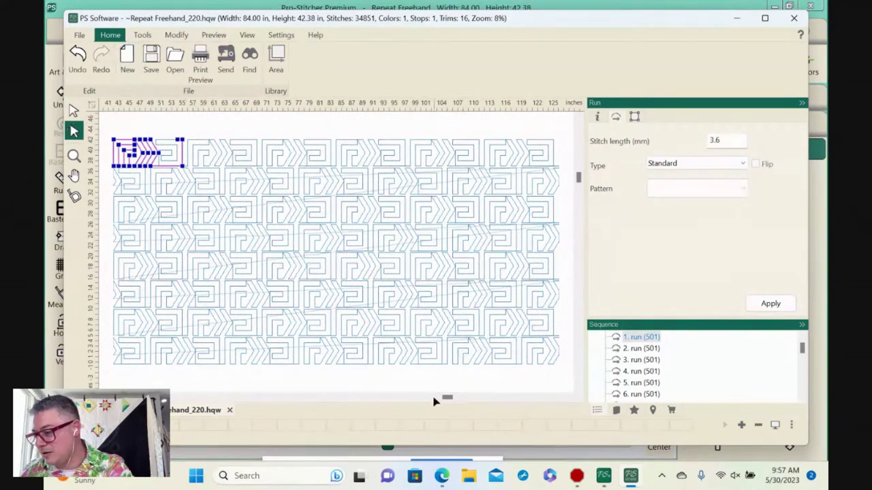
left_click(734, 19)
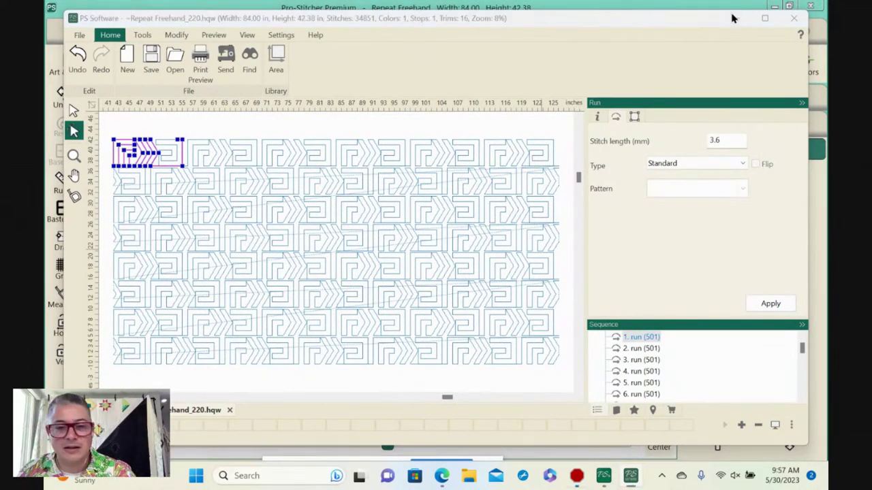